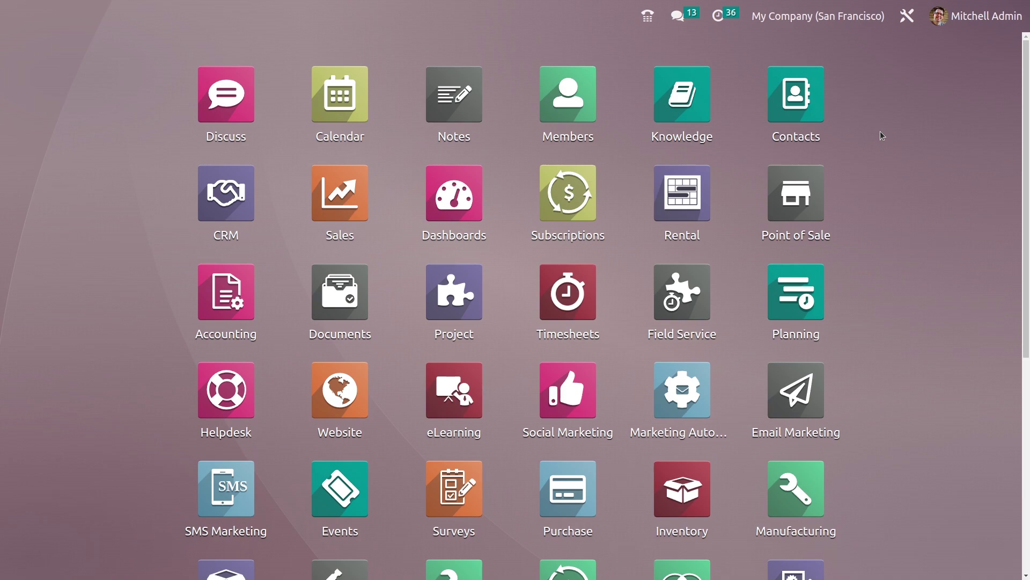
# Open the Accounting app via 'AC' and go to Configuration > Settings.
pyautogui.write('AC')
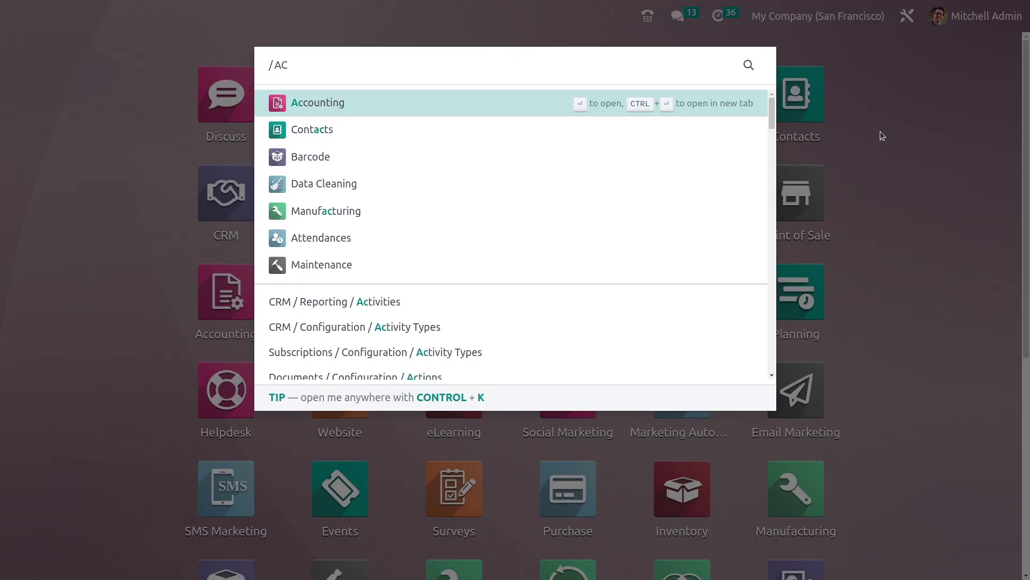
pyautogui.press('Escape')
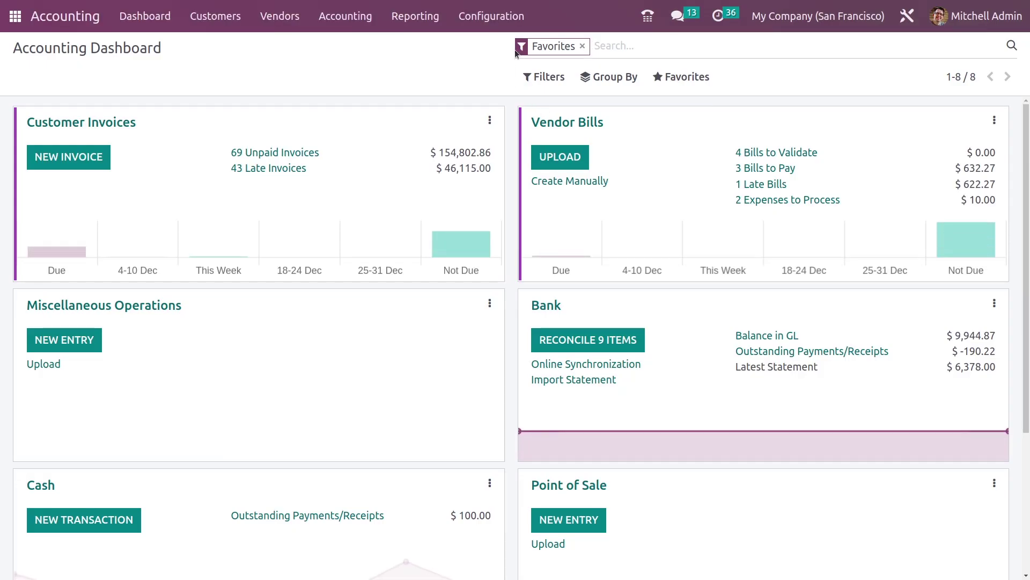
pyautogui.click(509, 24)
pyautogui.click(503, 43)
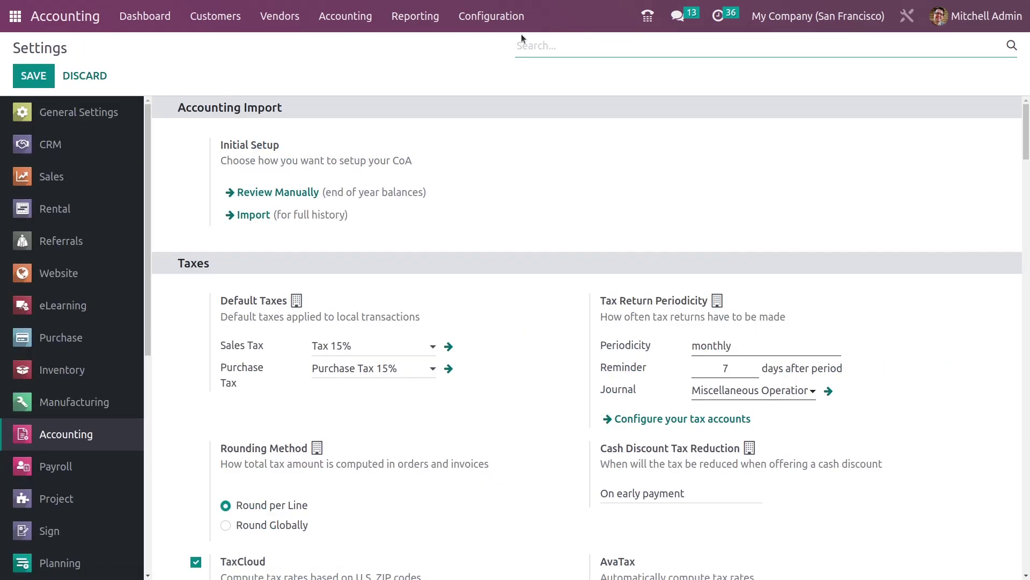
# Search settings for 'CREDI', enable Sales Credit Limit with a 100 default limit, and save.
pyautogui.write('CREDI')
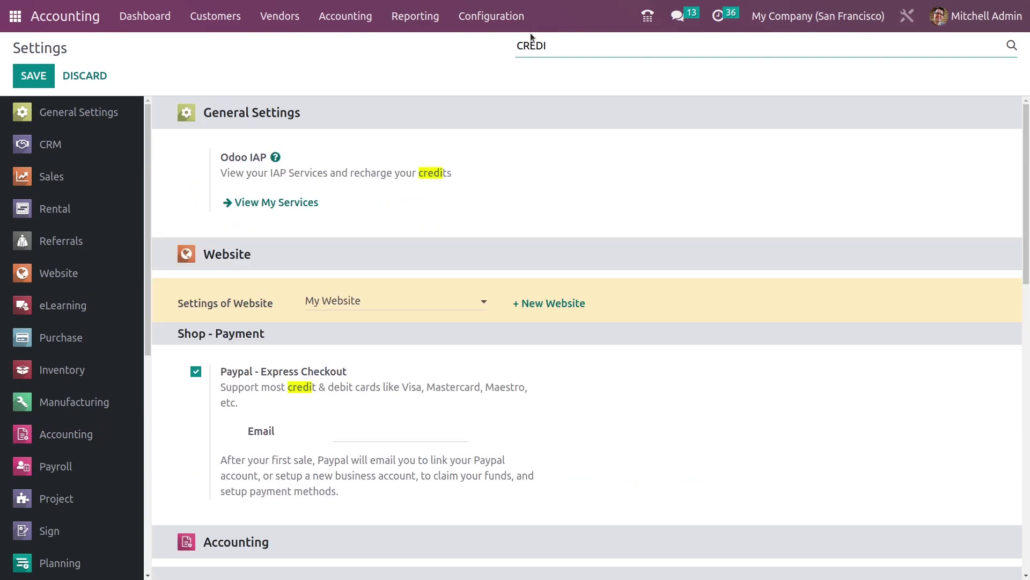
pyautogui.scroll(-5, 442, 290)
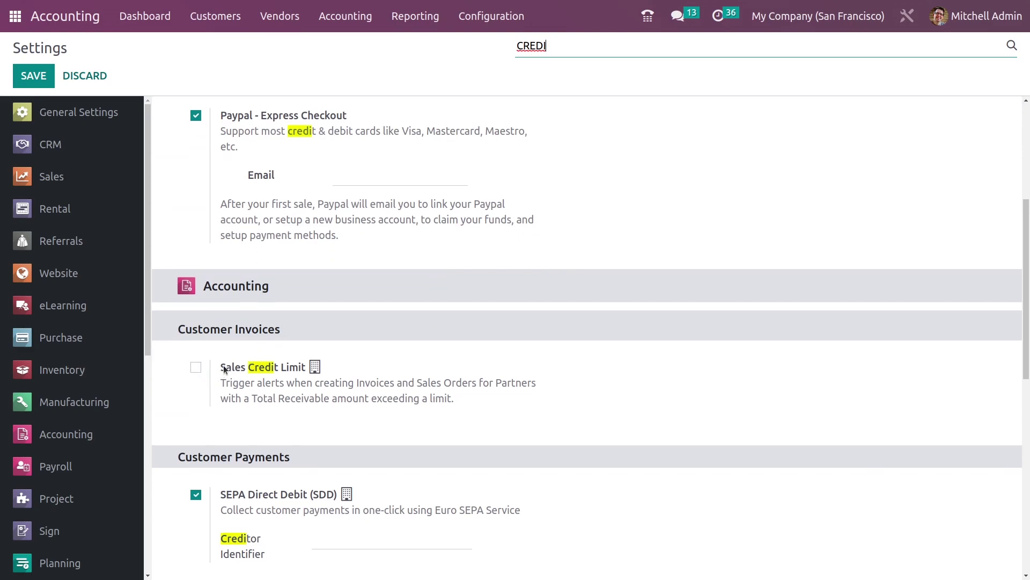
pyautogui.click(196, 367)
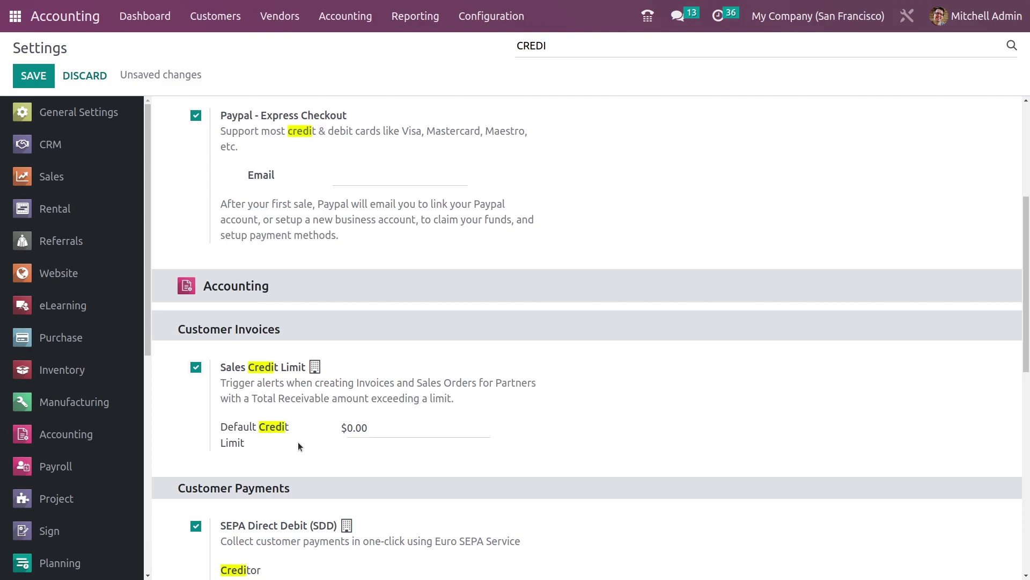
pyautogui.click(351, 428)
pyautogui.press('BackSpace')
pyautogui.write('100')
pyautogui.click(34, 75)
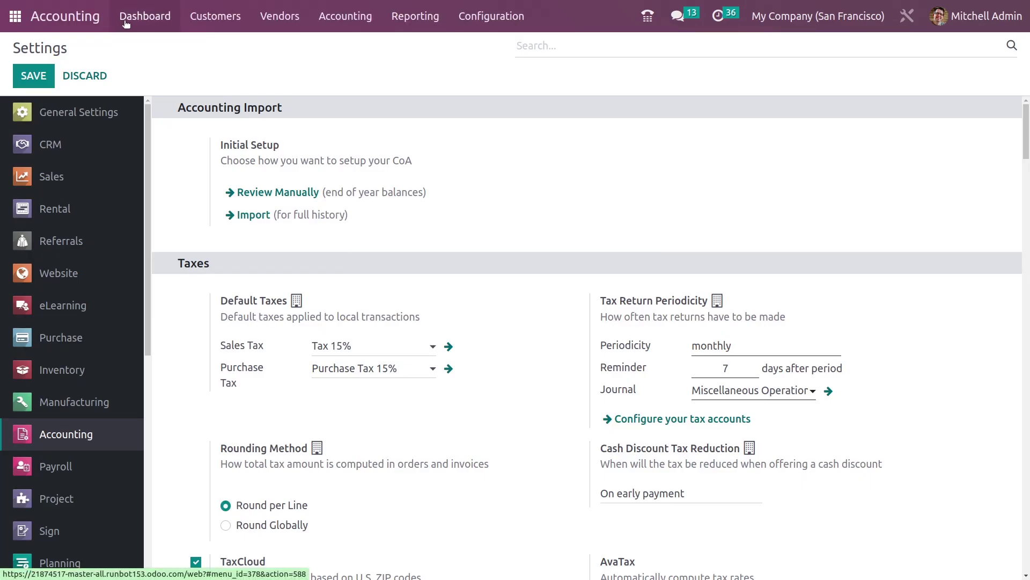
# Start a new Sales quotation with Deco Addict as the customer.
pyautogui.click(93, 23)
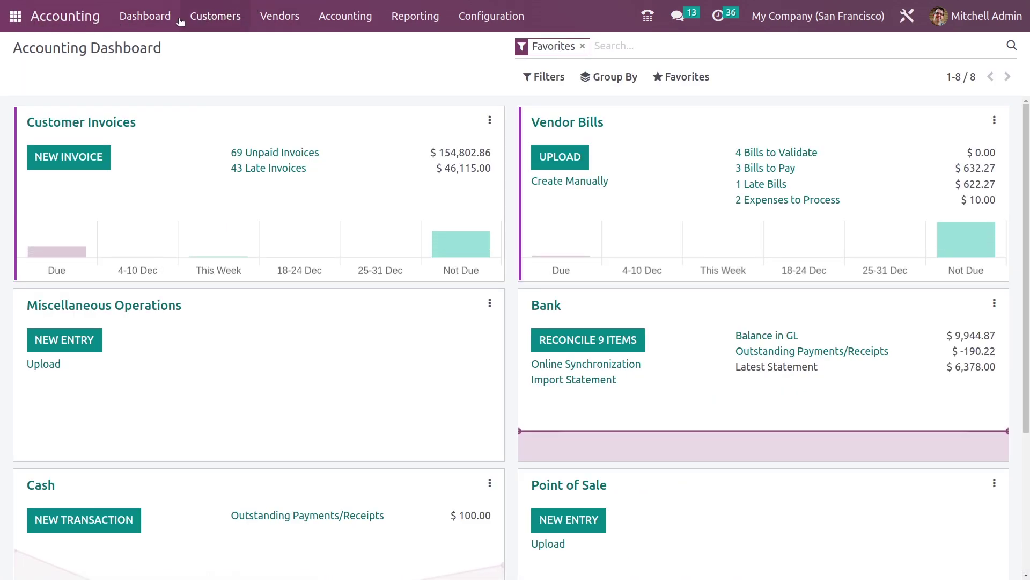
pyautogui.click(15, 16)
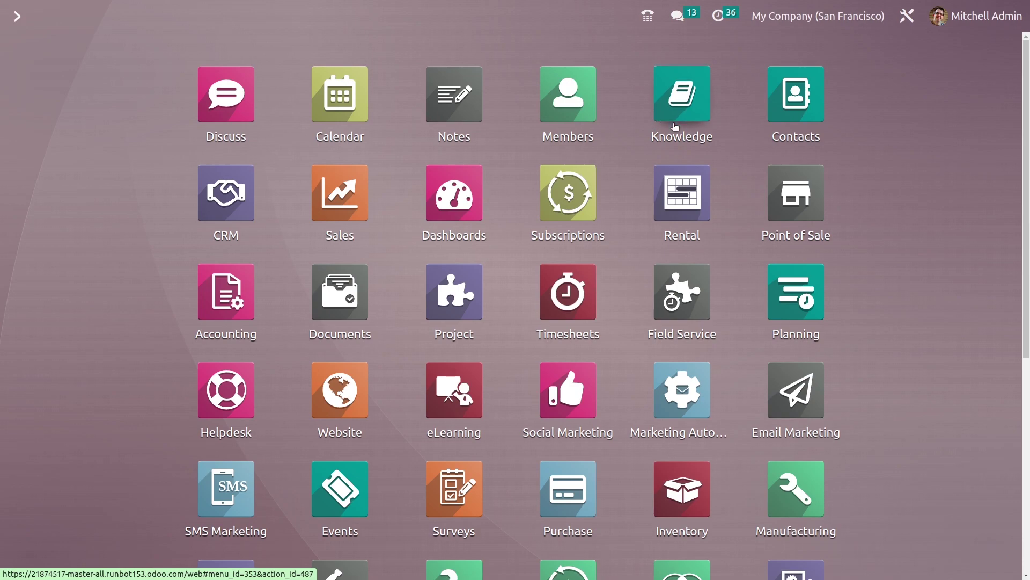
pyautogui.click(377, 188)
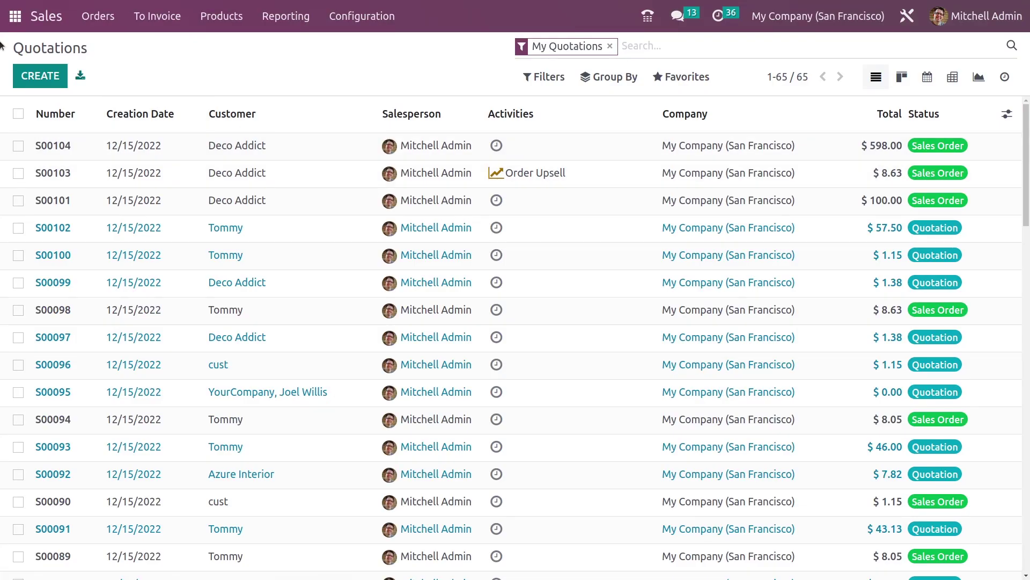
pyautogui.click(35, 78)
pyautogui.click(188, 215)
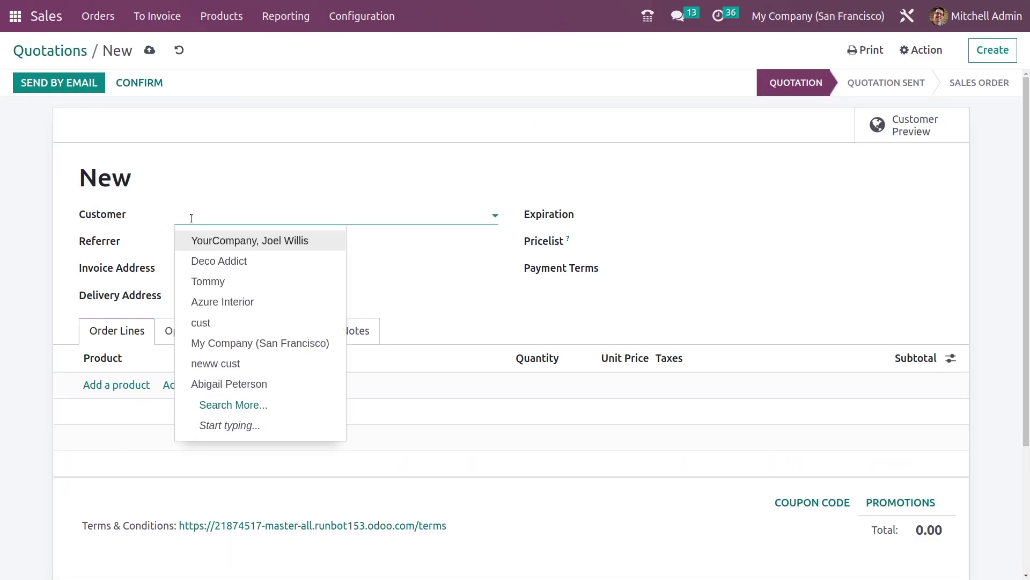
pyautogui.click(231, 263)
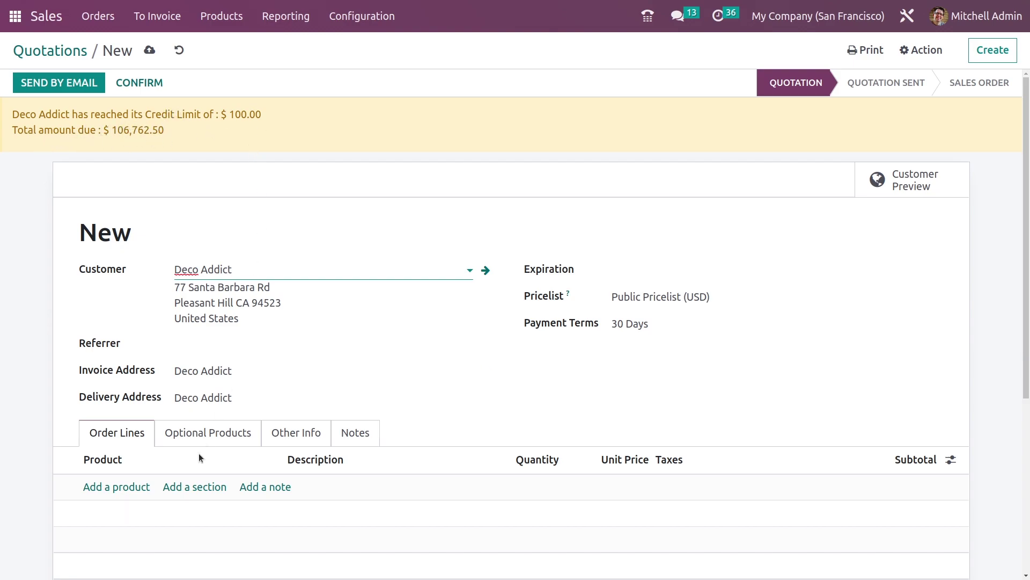
# Add one Bacon Burger line and confirm the quotation as order S00105.
pyautogui.click(121, 492)
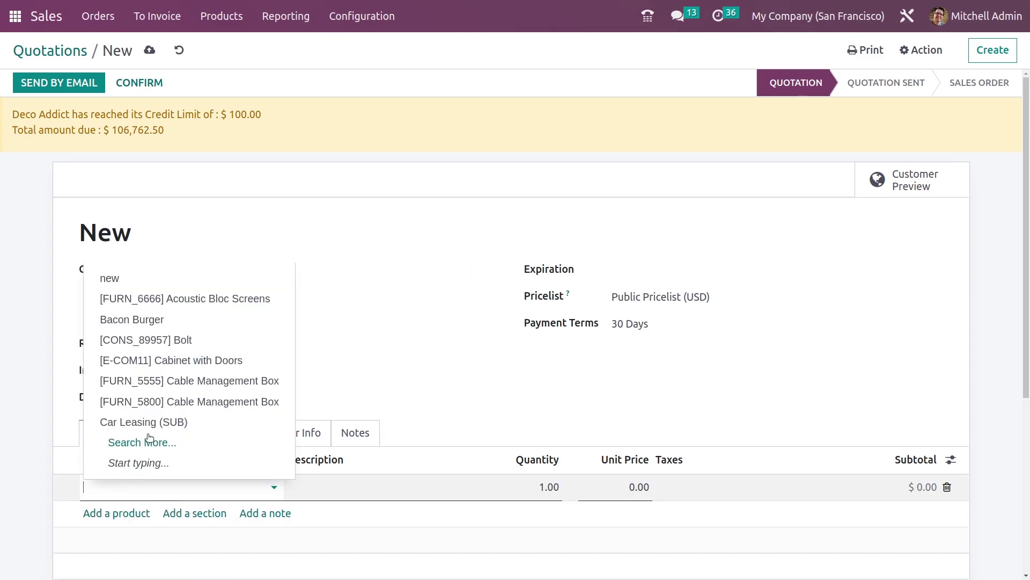
pyautogui.click(183, 321)
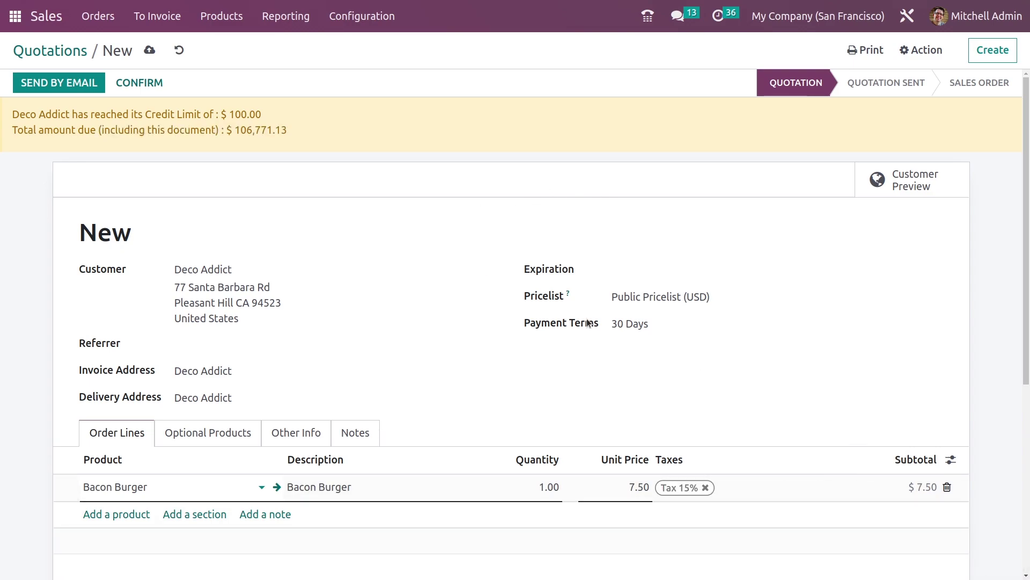
pyautogui.click(157, 82)
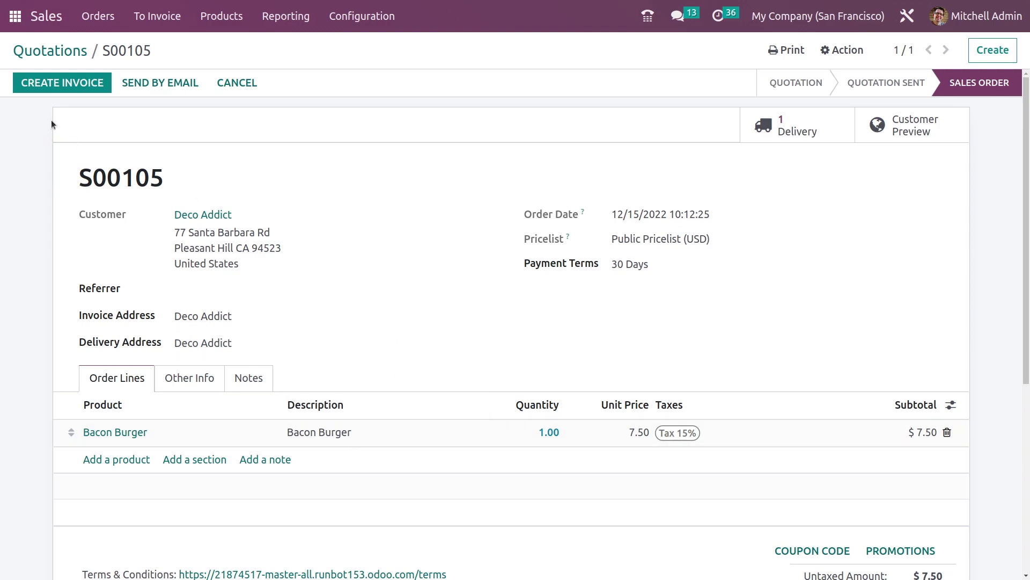
# Create the regular invoice for S00105 and validate the Bacon Burger delivery for all quantities.
pyautogui.click(72, 82)
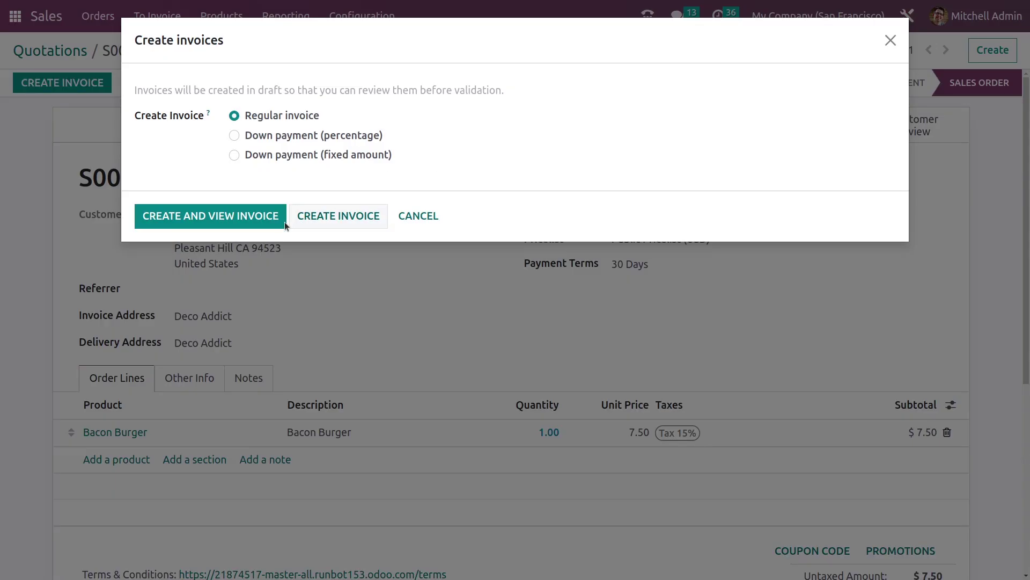
pyautogui.click(338, 216)
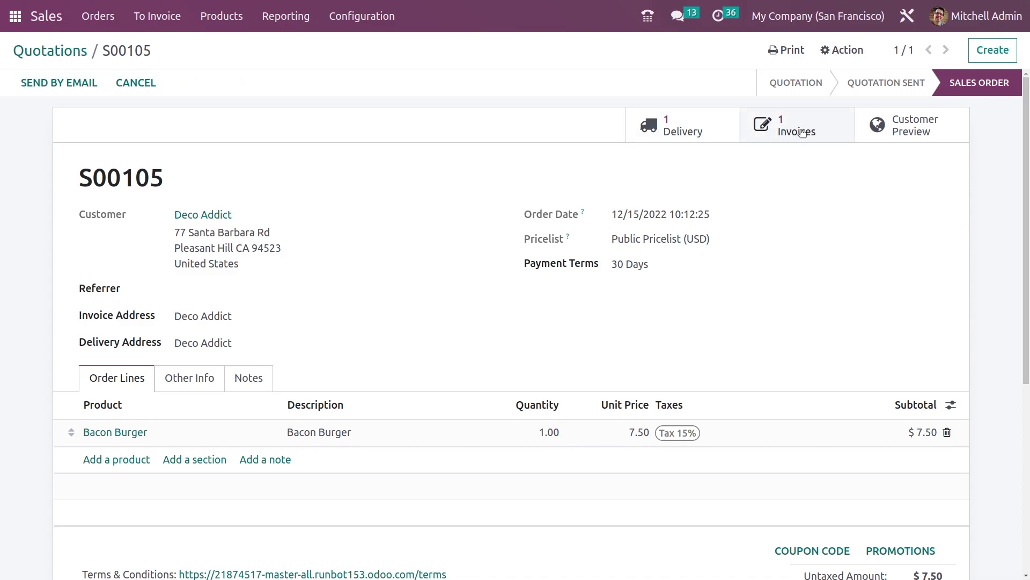
pyautogui.click(713, 127)
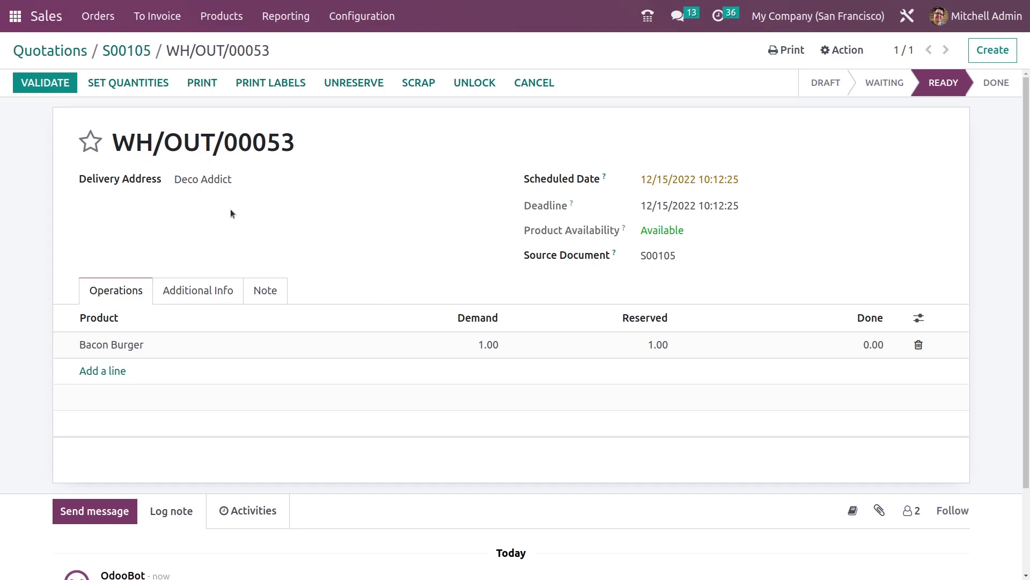
pyautogui.click(49, 80)
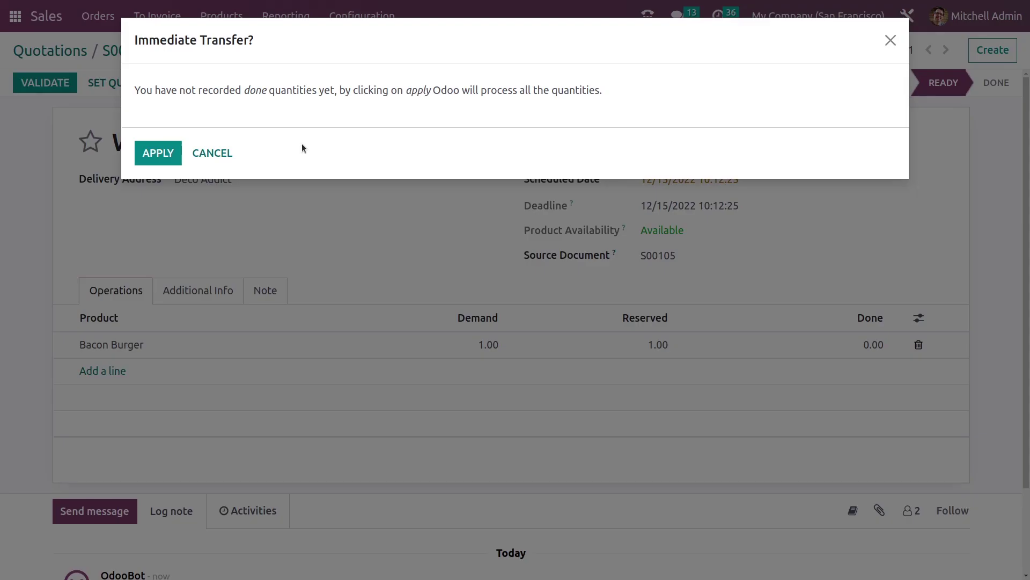
pyautogui.click(158, 153)
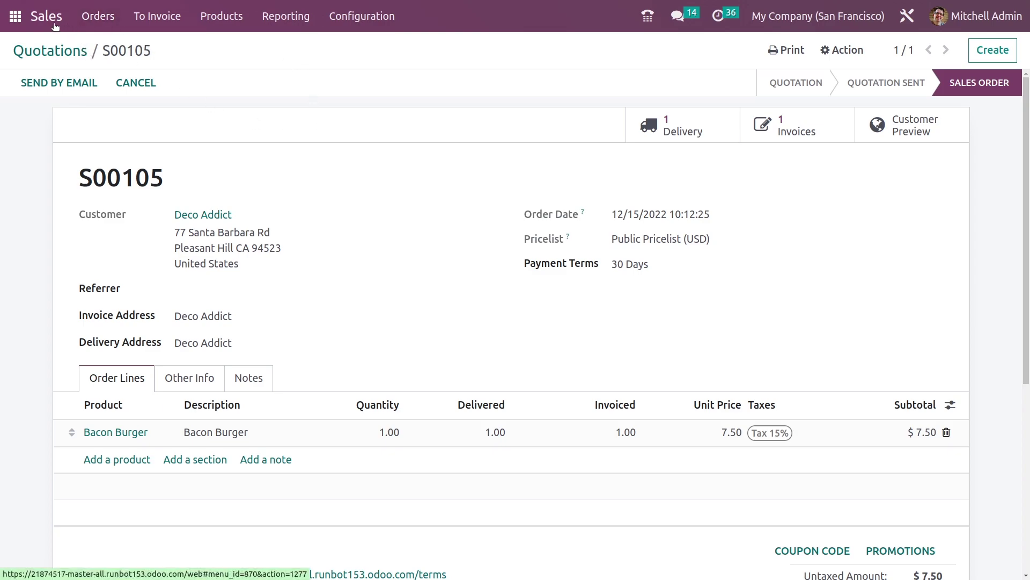
# Open Deco Addict from the Customers list and tick Partner Limit on its Accounting tab.
pyautogui.click(16, 21)
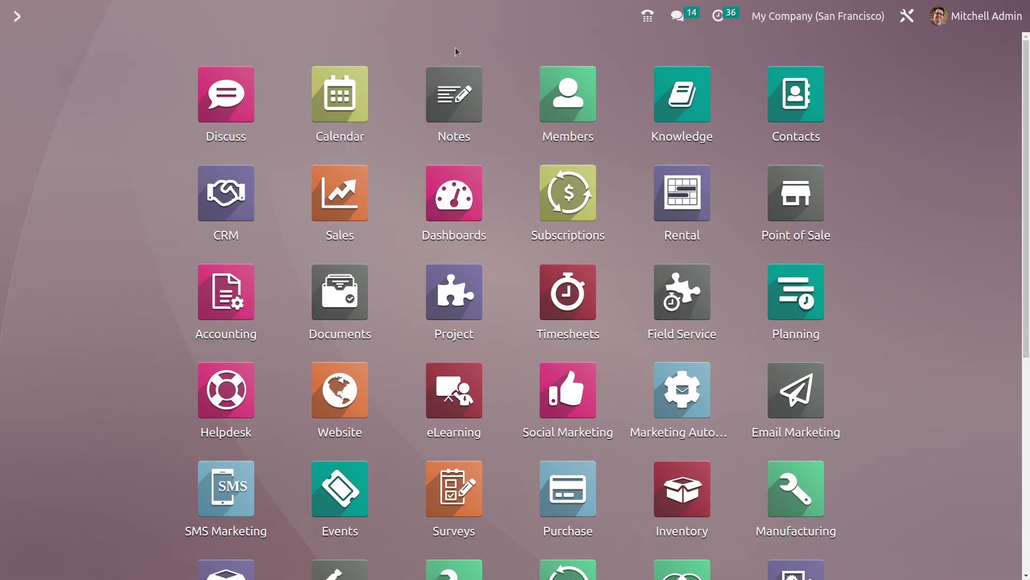
pyautogui.write('CUSTOMER')
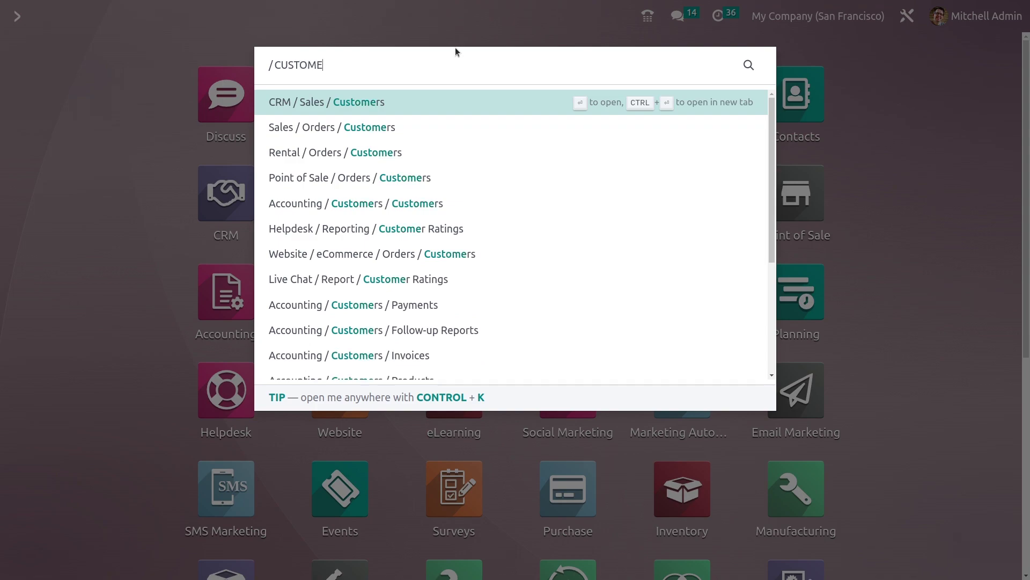
pyautogui.click(444, 106)
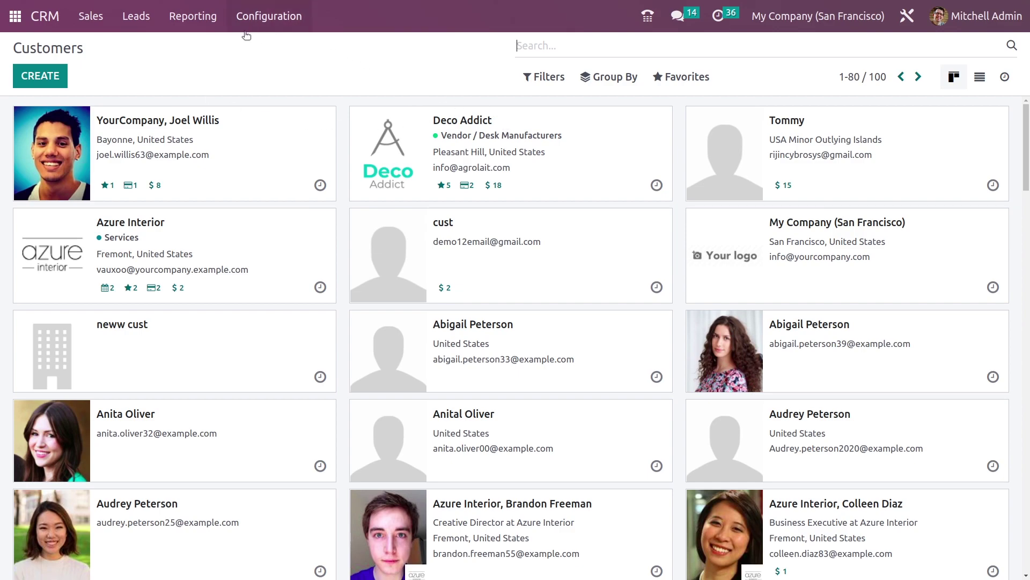
pyautogui.click(511, 130)
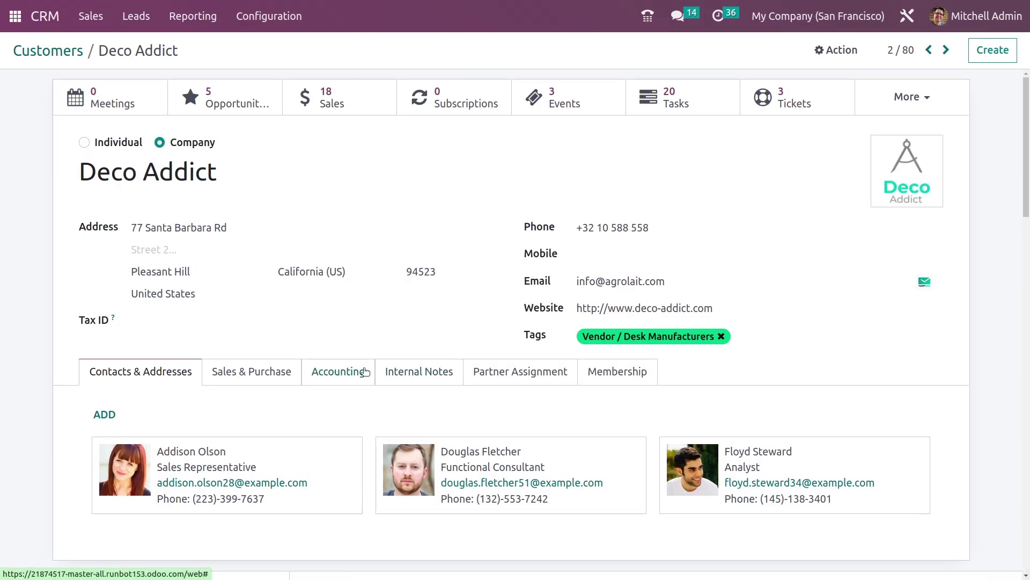
pyautogui.scroll(-1, 352, 378)
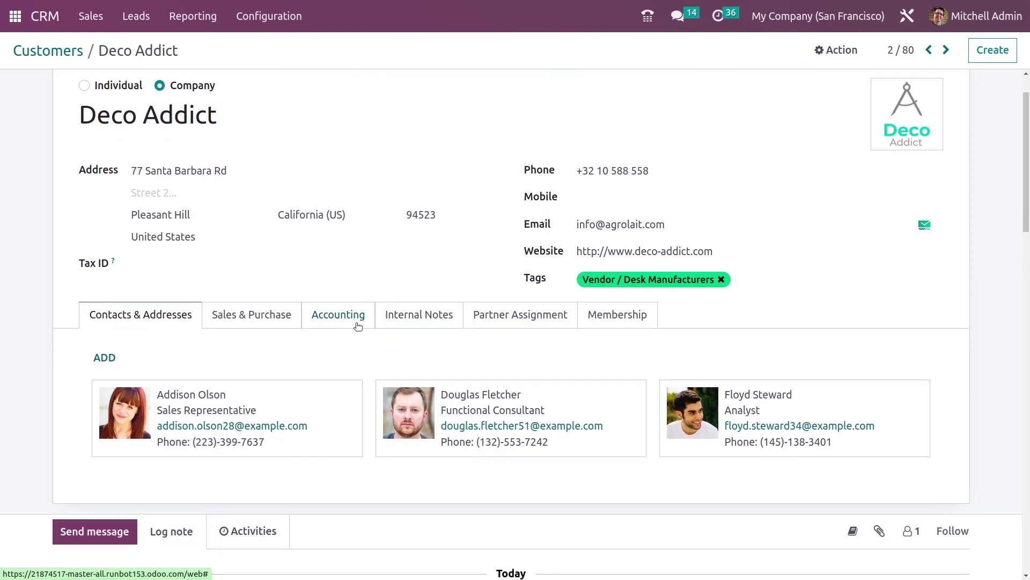
pyautogui.click(357, 323)
pyautogui.scroll(-2, 365, 322)
pyautogui.scroll(-3, 372, 318)
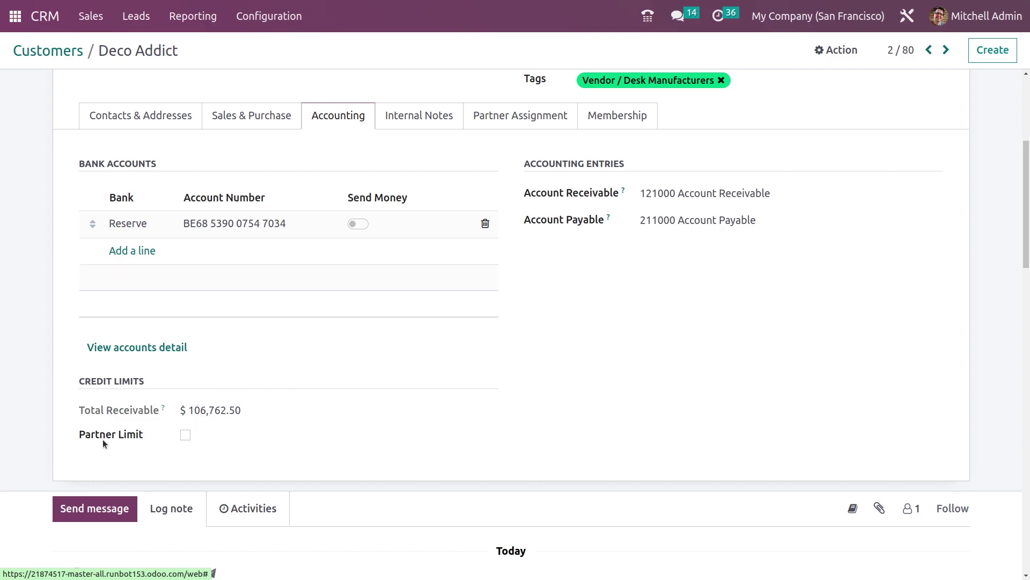
pyautogui.click(185, 435)
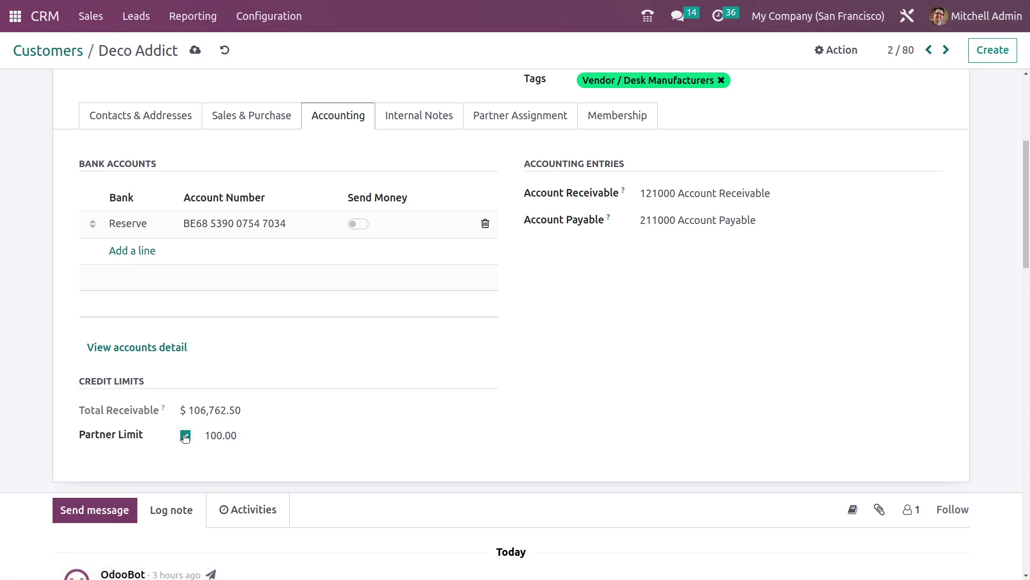
# Change Deco Addict's partner limit from 100 to 200, save the record, and return to the app grid.
pyautogui.click(222, 435)
pyautogui.press('BackSpace')
pyautogui.press('BackSpace')
pyautogui.press('BackSpace')
pyautogui.write('200')
pyautogui.click(194, 54)
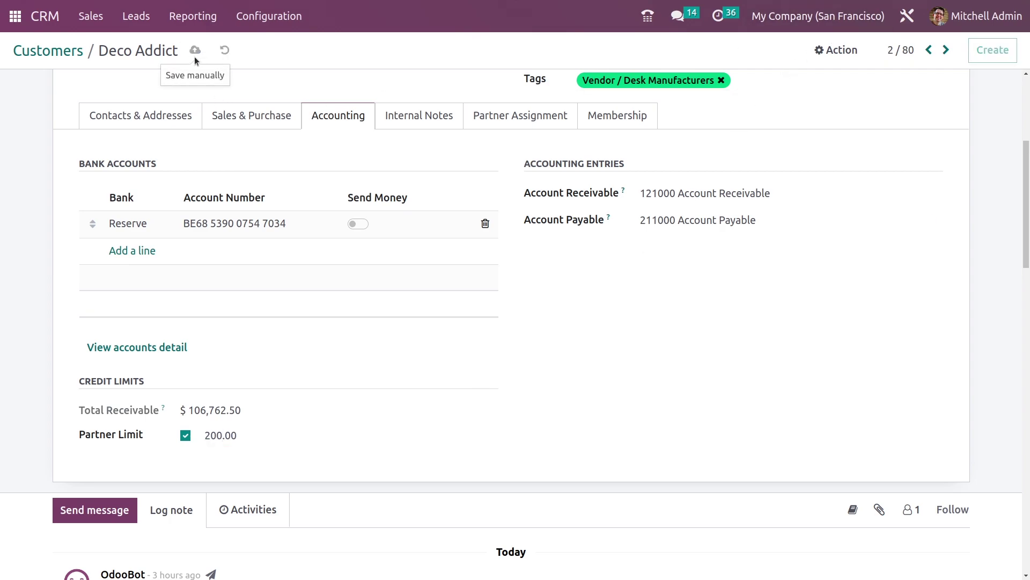
pyautogui.click(10, 20)
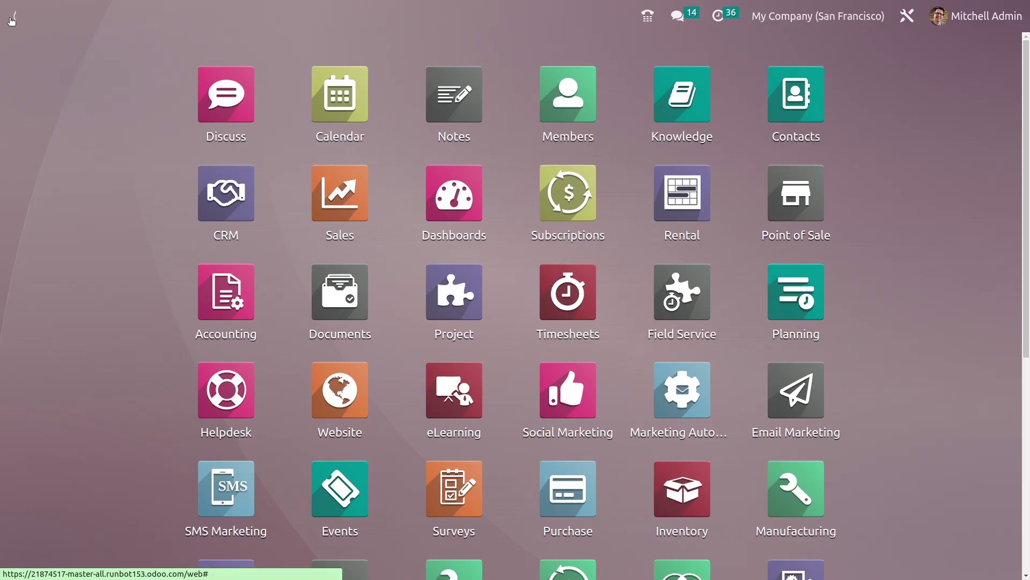
# Start a new Sales quotation for customer Deco Addict.
pyautogui.click(370, 197)
pyautogui.click(25, 85)
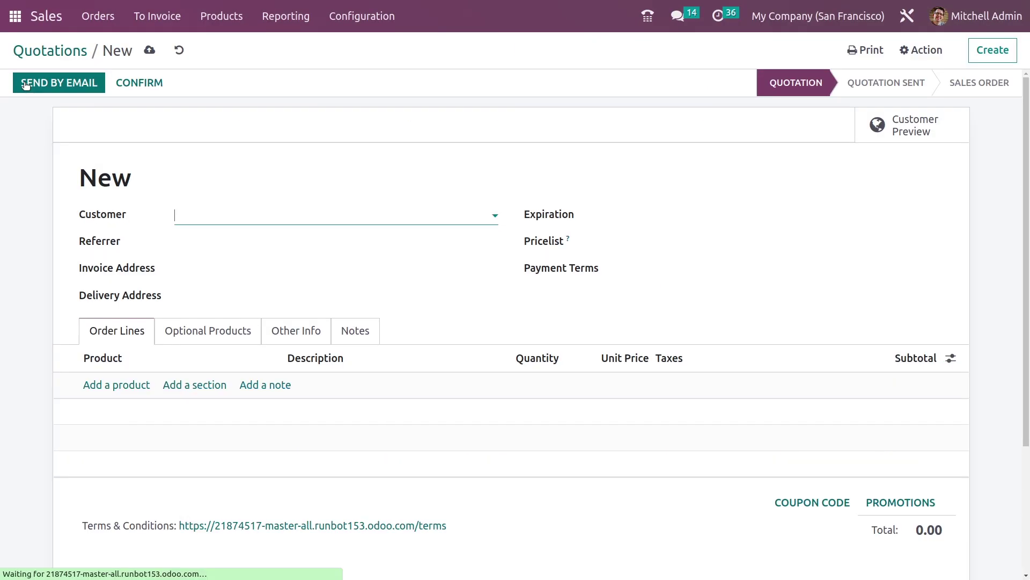
pyautogui.click(209, 216)
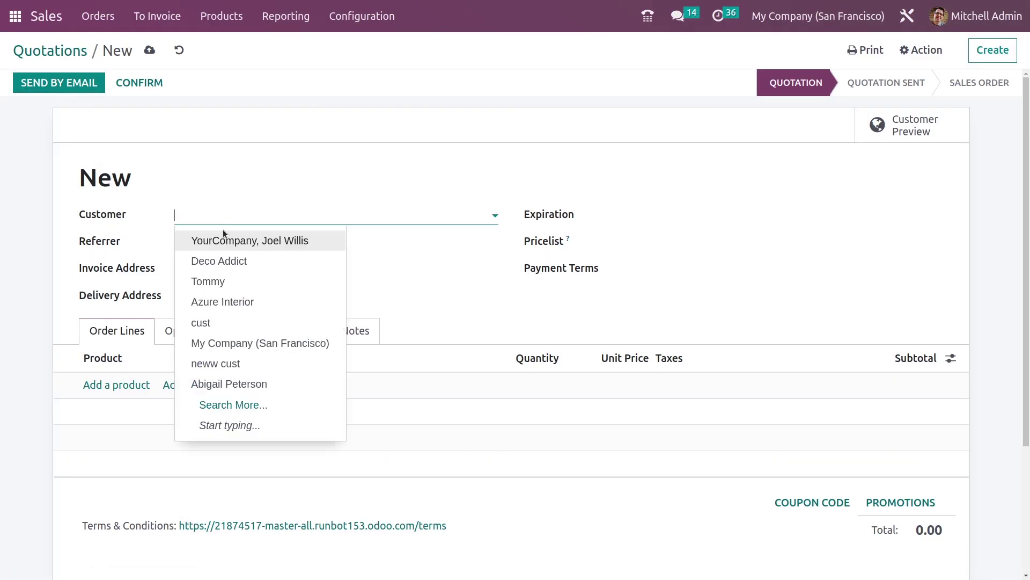
pyautogui.click(240, 261)
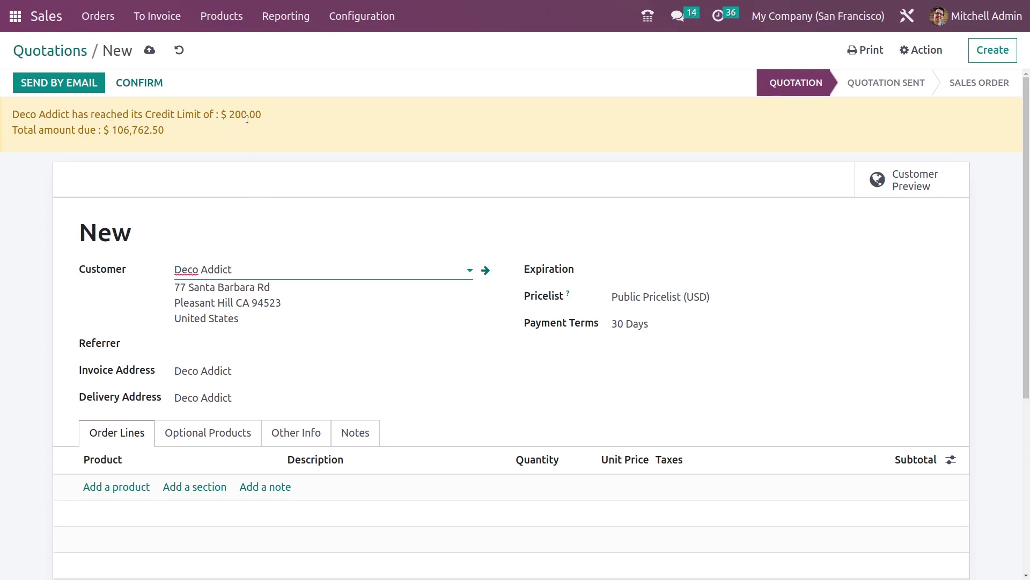
# Add a [FURN_5555] Cable Management Box line, confirm the order, and go back to the app grid.
pyautogui.click(143, 486)
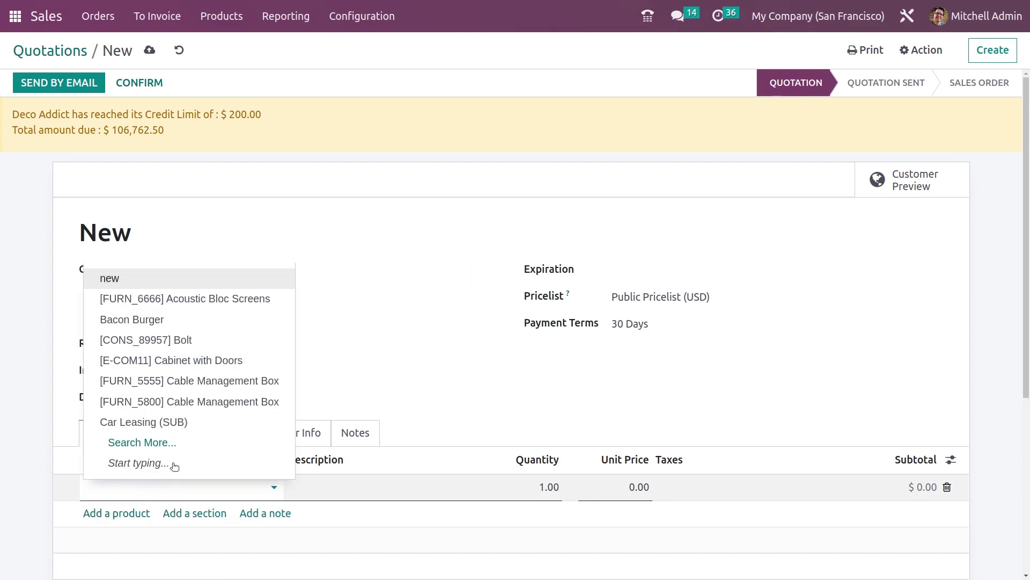
pyautogui.click(183, 379)
pyautogui.click(150, 86)
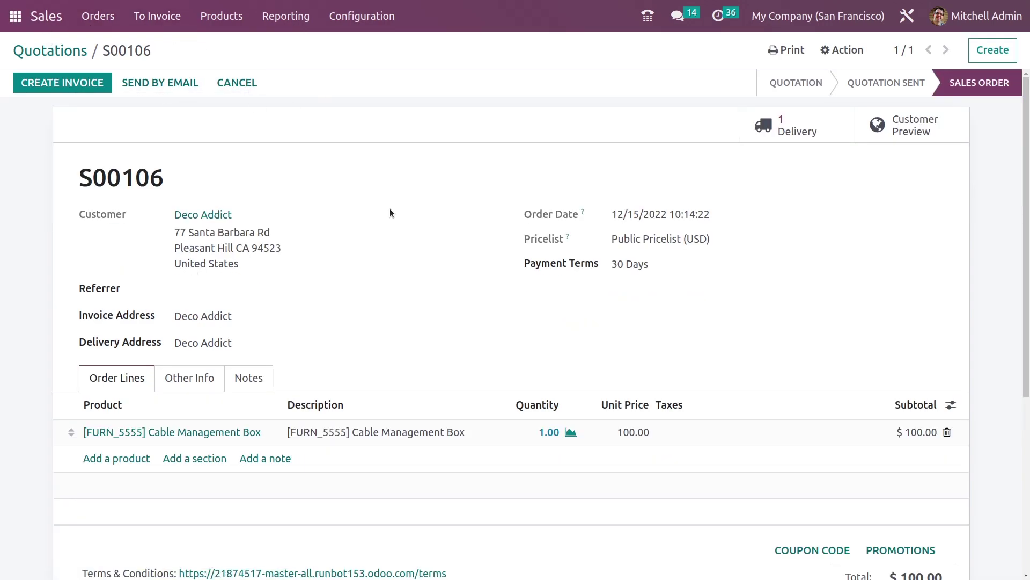
pyautogui.click(22, 27)
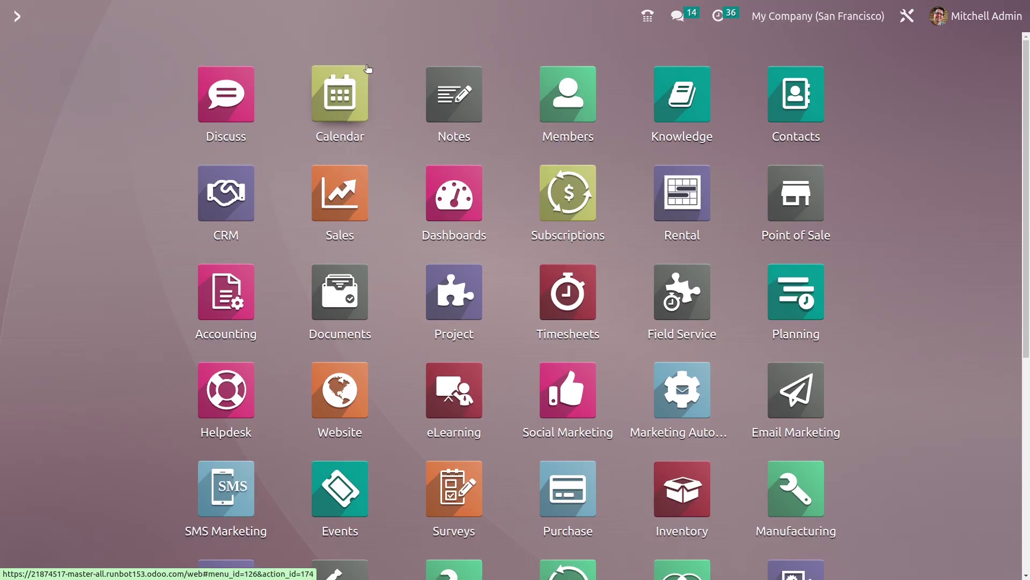